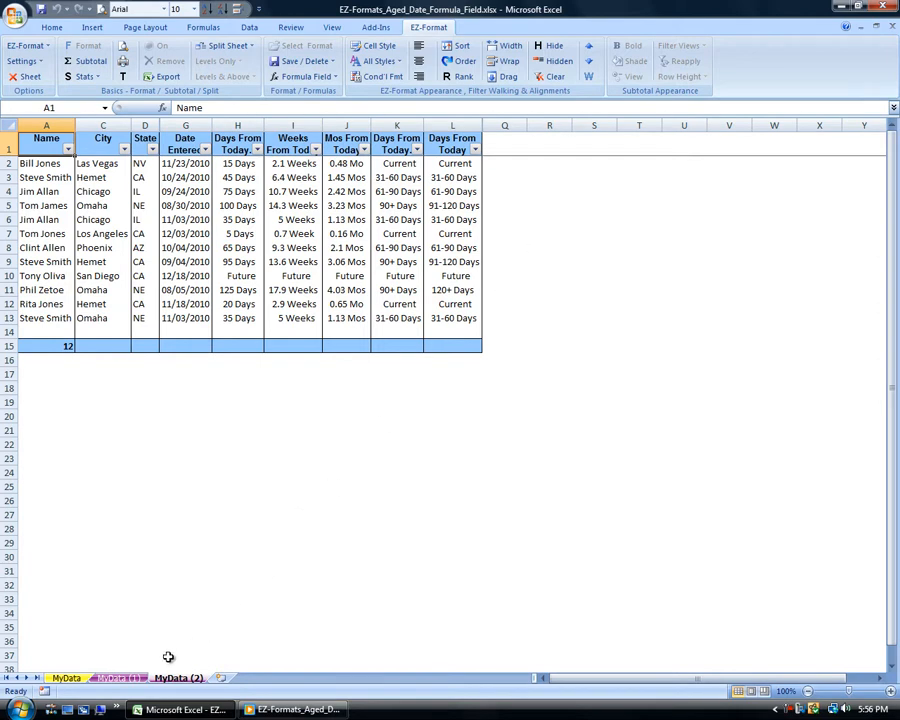
- Switch to the MyData (1) sheet and review the formula field commands in both the EZ-Format and Add-Ins locations
{"action": "left_click", "coordinate": [125, 679]}
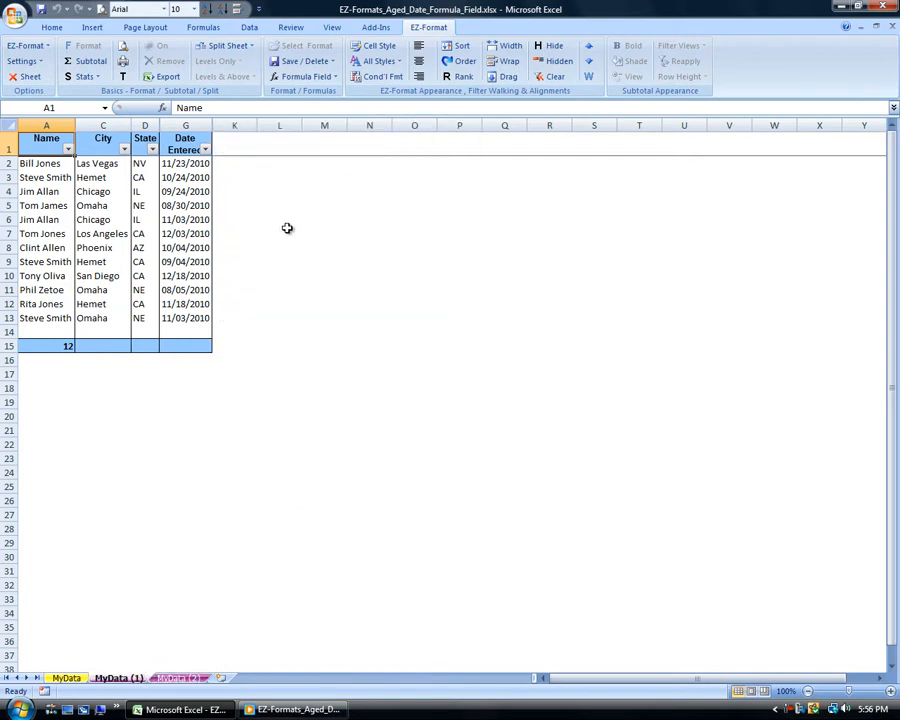
{"action": "left_click", "coordinate": [318, 78]}
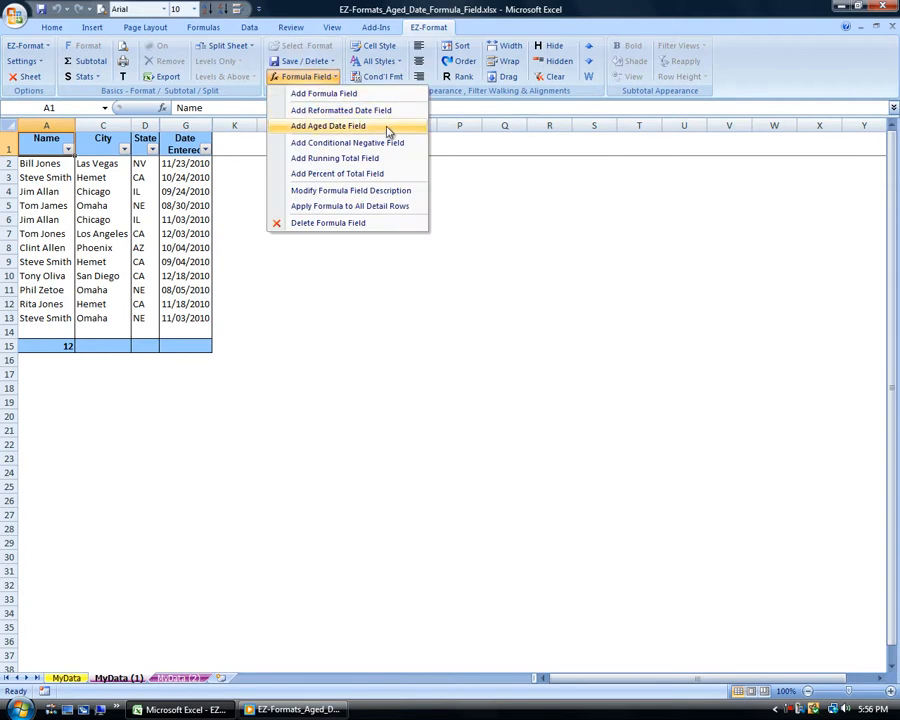
{"action": "left_click", "coordinate": [375, 27]}
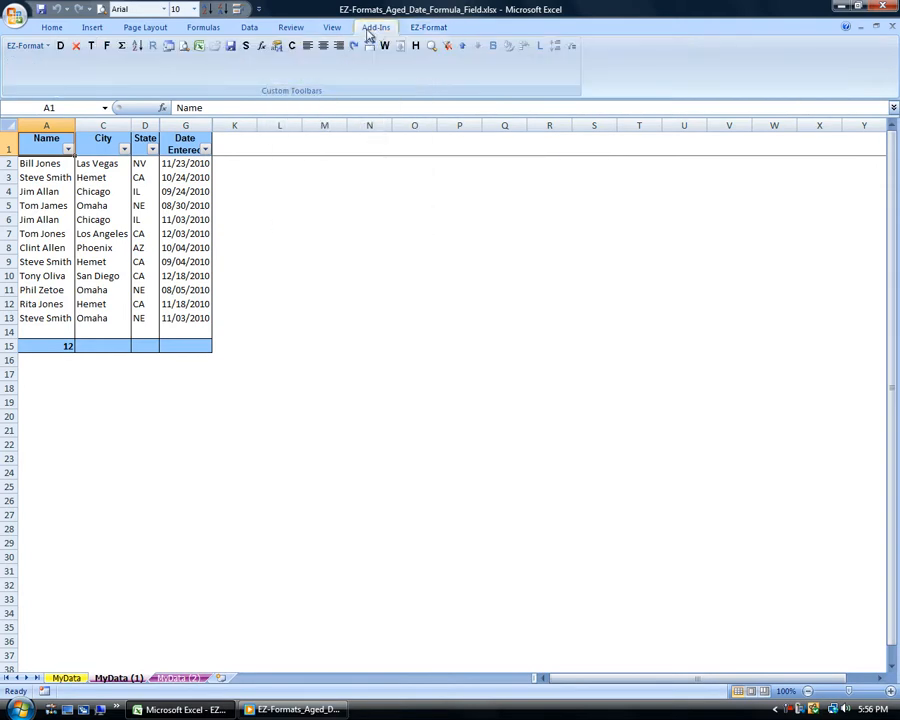
{"action": "left_click", "coordinate": [261, 46]}
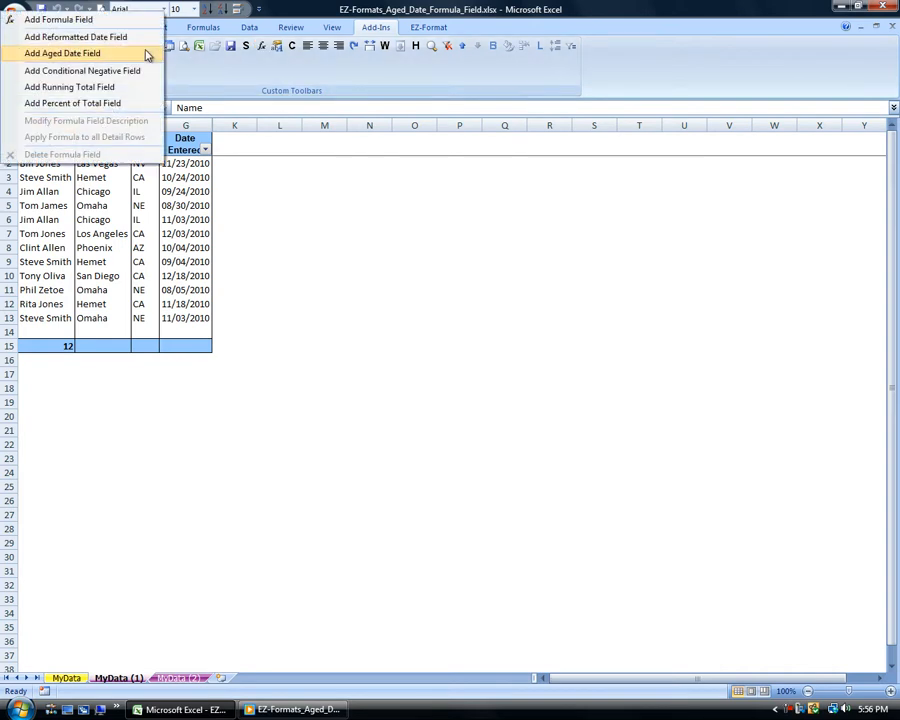
- Add an aged date field based on G Date Entered, aged from today in Months with the 90 Days format and From = Date-Field
{"action": "left_click", "coordinate": [424, 28]}
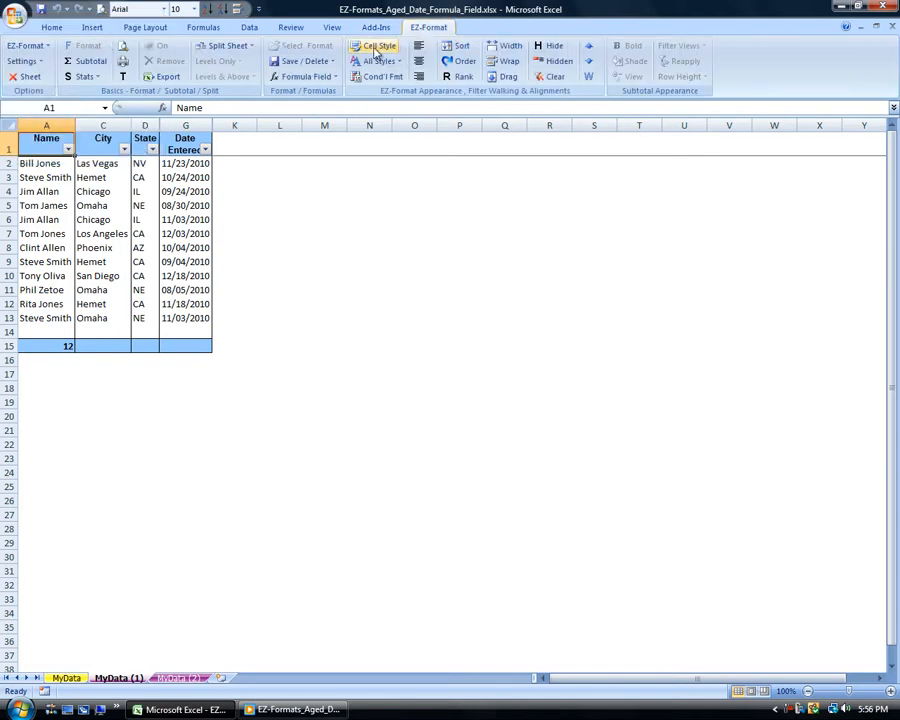
{"action": "left_click", "coordinate": [328, 78]}
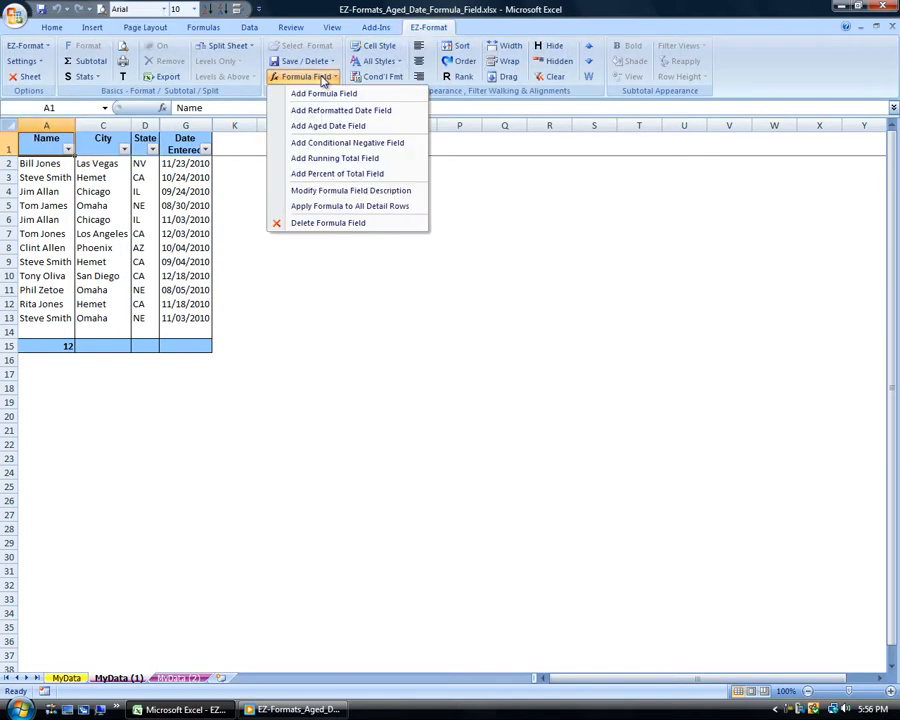
{"action": "left_click", "coordinate": [404, 128]}
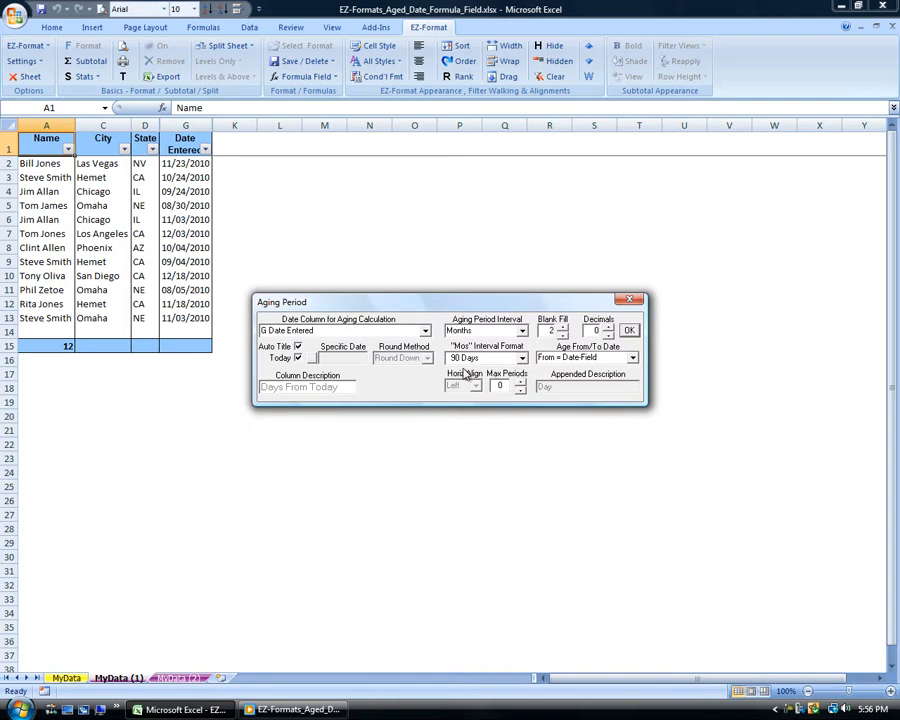
{"action": "left_click", "coordinate": [425, 331]}
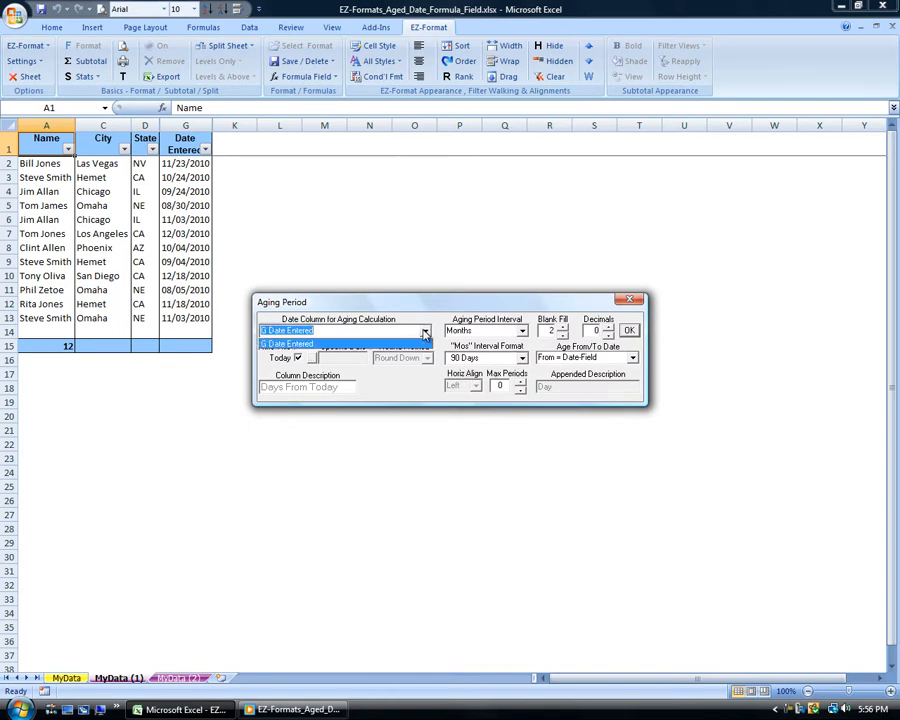
{"action": "left_click", "coordinate": [425, 332]}
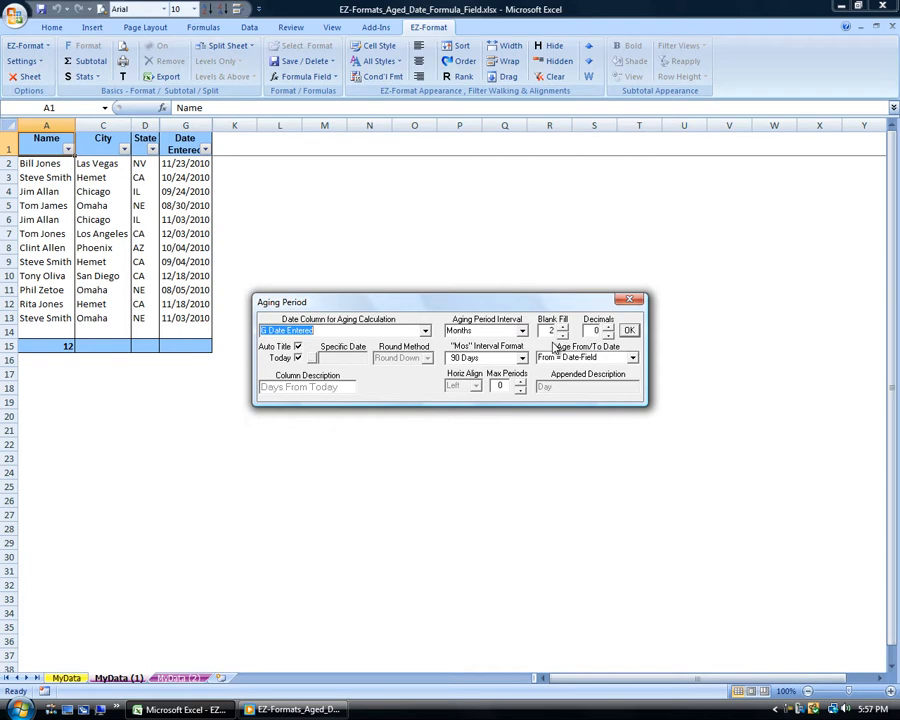
{"action": "left_click", "coordinate": [632, 358]}
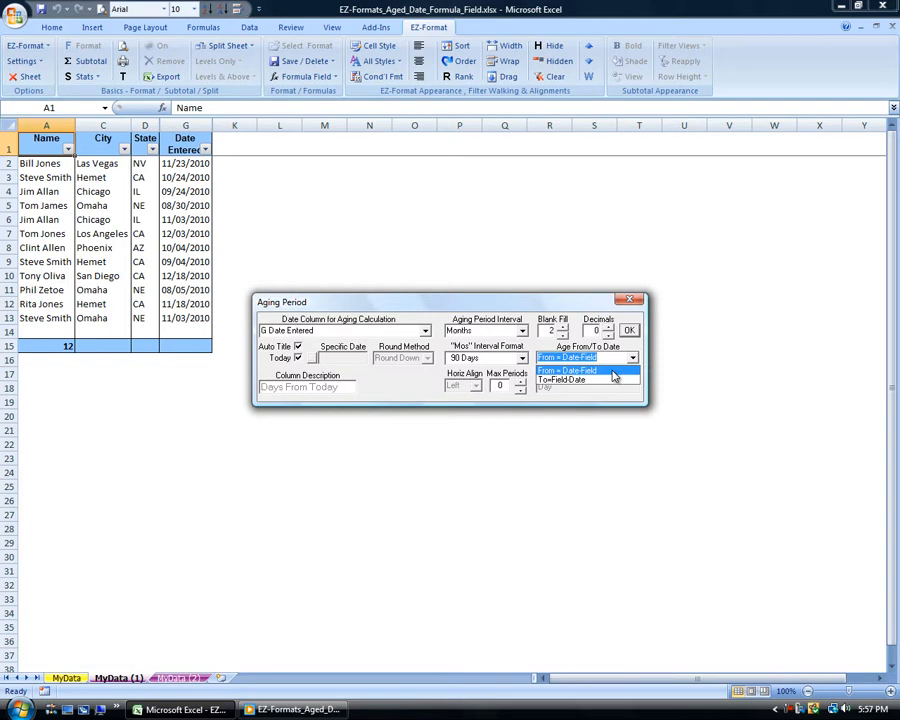
{"action": "left_click", "coordinate": [614, 372]}
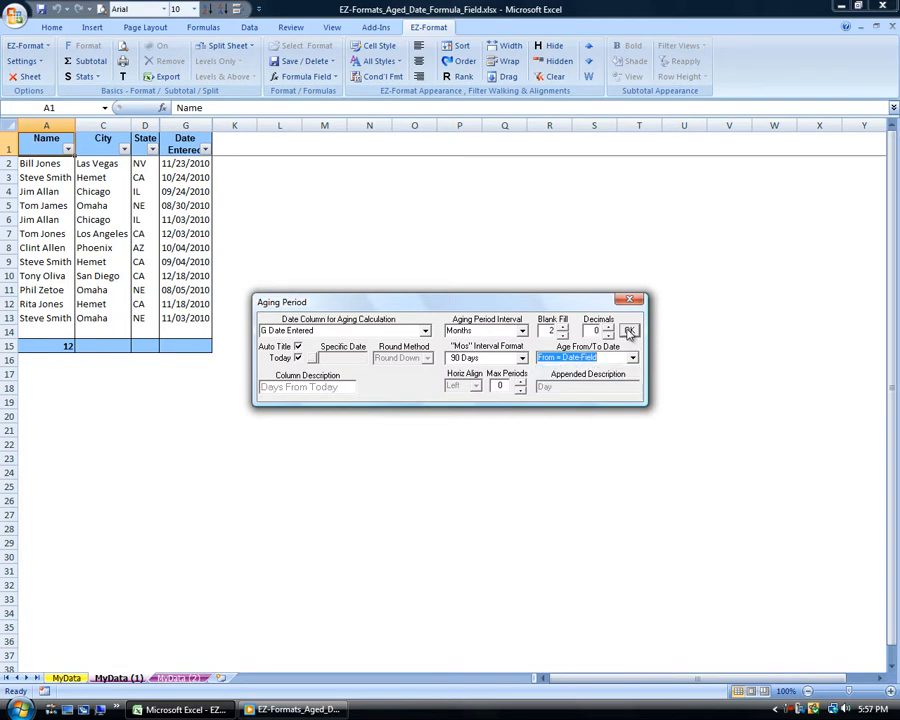
{"action": "left_click", "coordinate": [629, 331]}
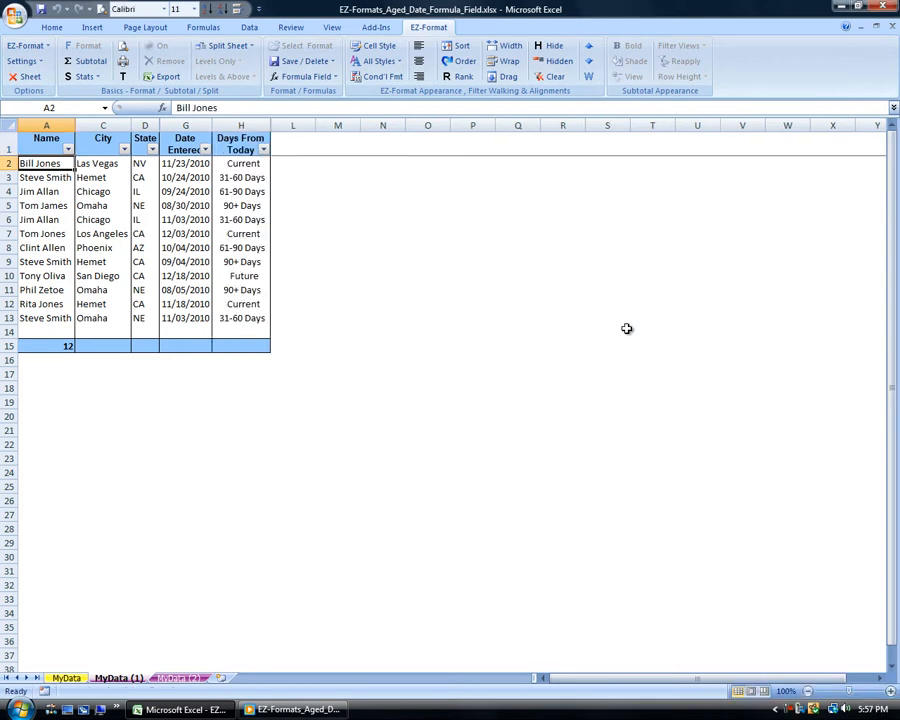
- Sort the records in descending order by Days From Today, followed by an ascending sort on Date Entered
{"action": "left_click", "coordinate": [239, 164]}
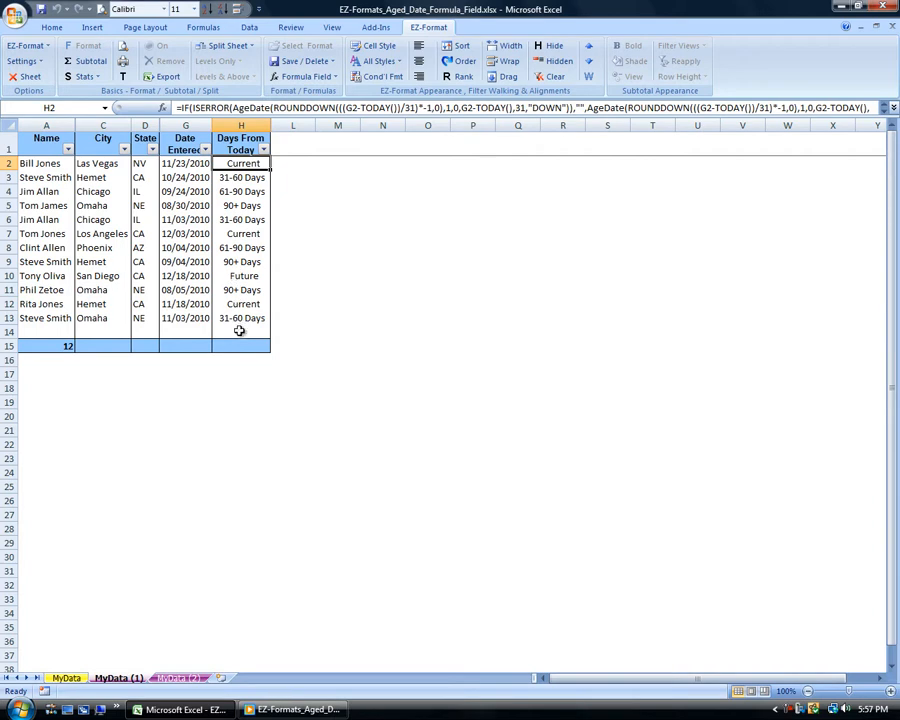
{"action": "left_click", "coordinate": [222, 10]}
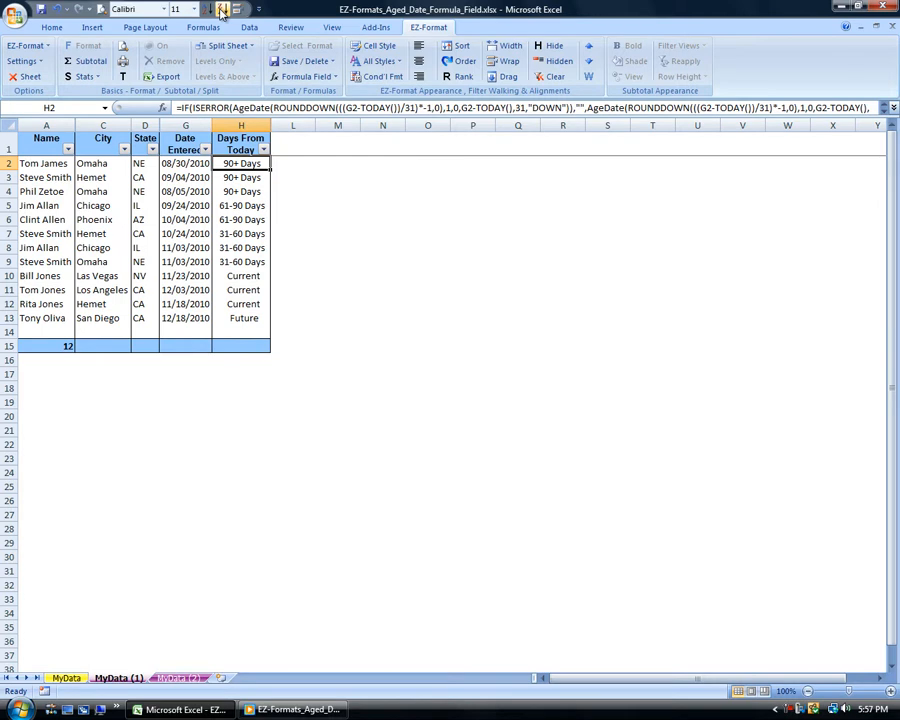
{"action": "left_click", "coordinate": [190, 165]}
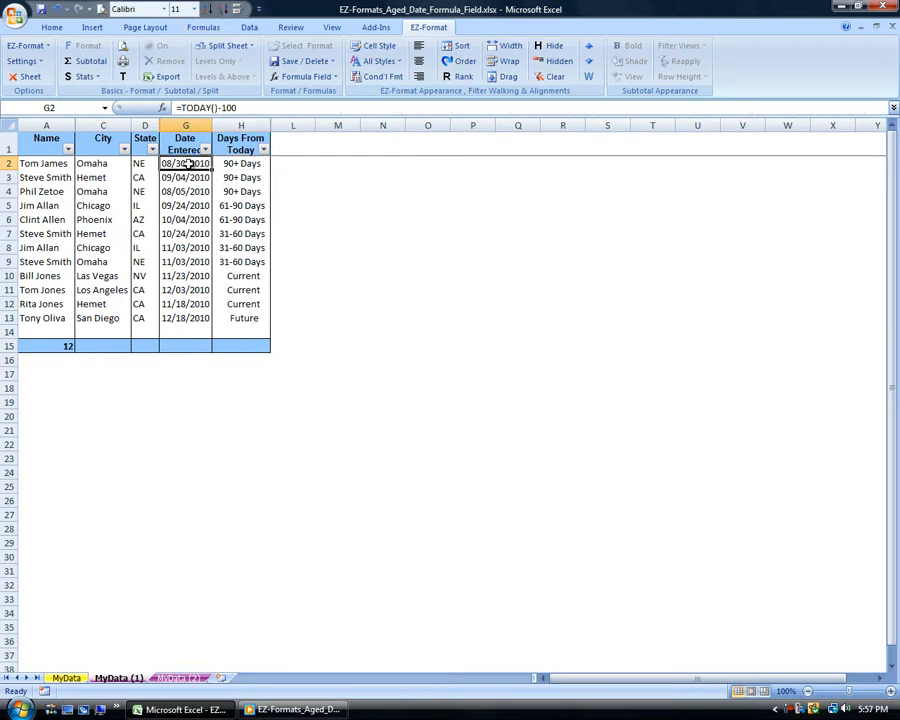
{"action": "left_click", "coordinate": [209, 10]}
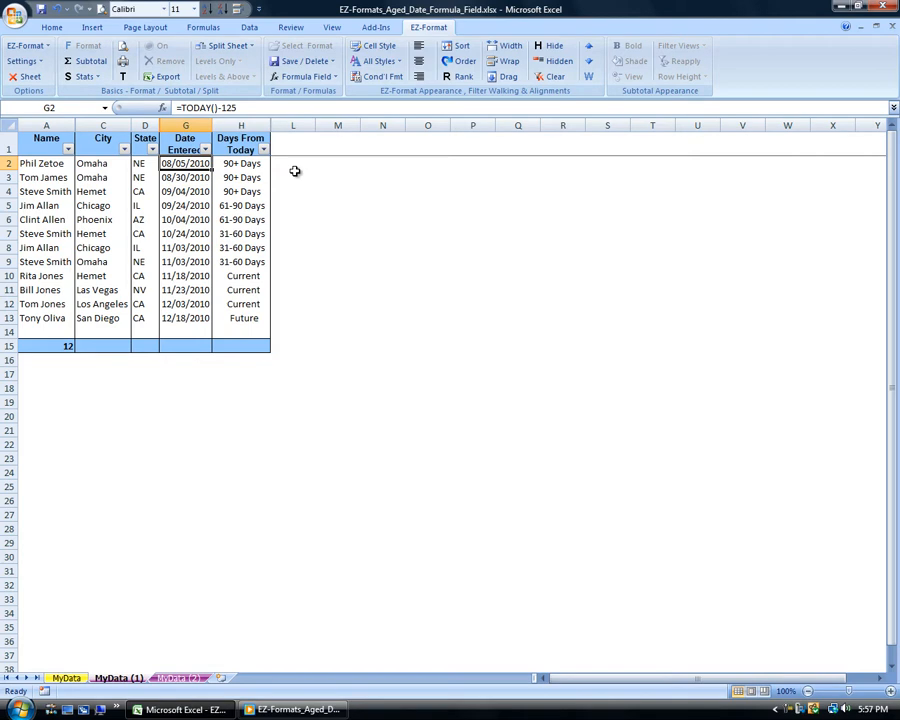
- Start another aged date field on Date Entered, aged from the specific date 12/08/2010 in Weeks with the Round method
{"action": "left_click", "coordinate": [304, 76]}
{"action": "left_click", "coordinate": [352, 125]}
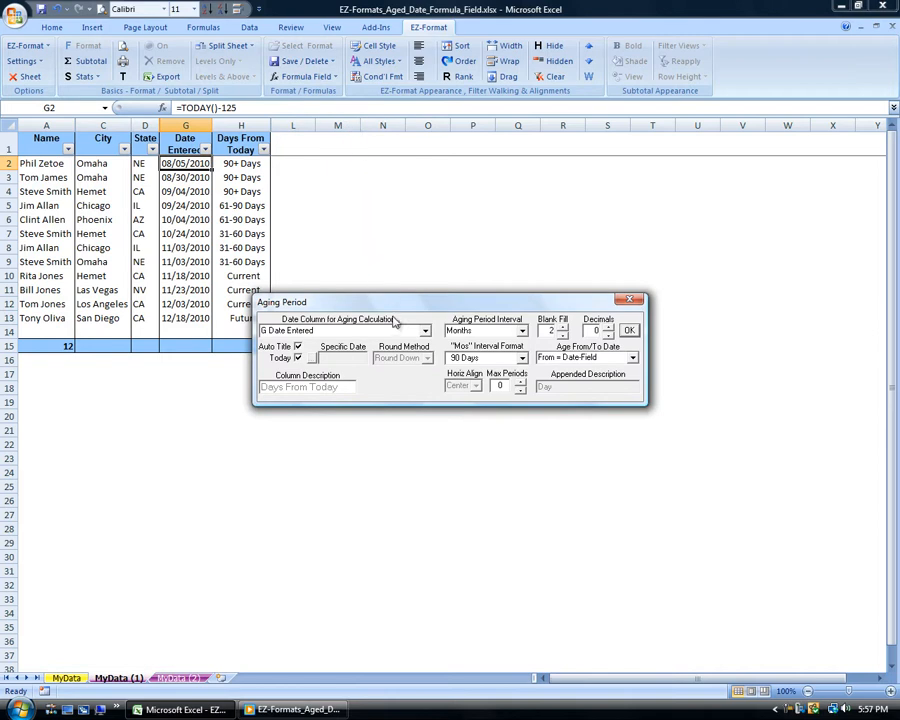
{"action": "left_click", "coordinate": [298, 359]}
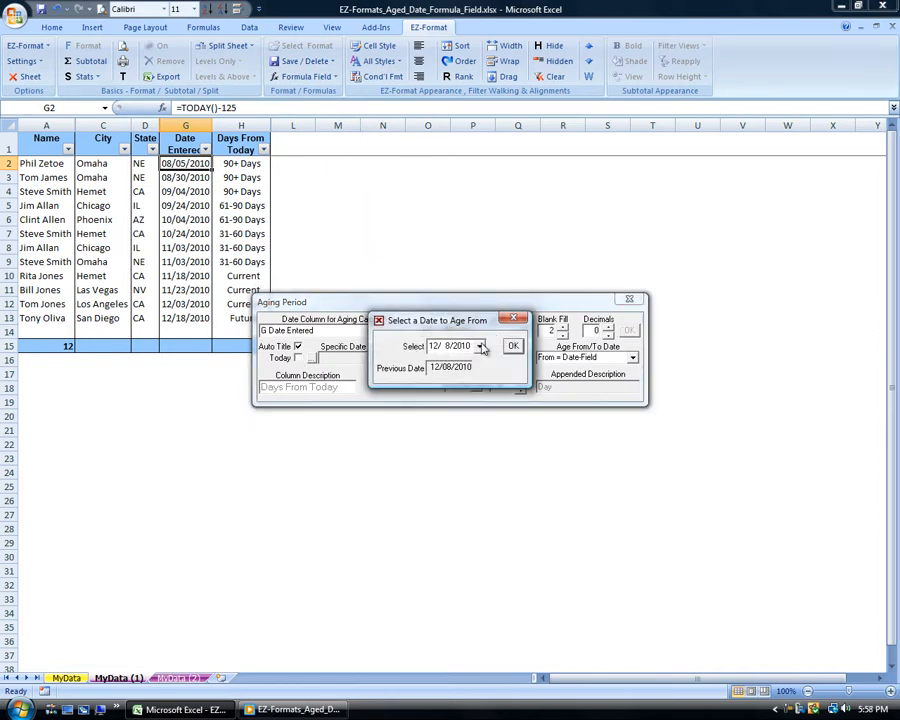
{"action": "left_click", "coordinate": [513, 346]}
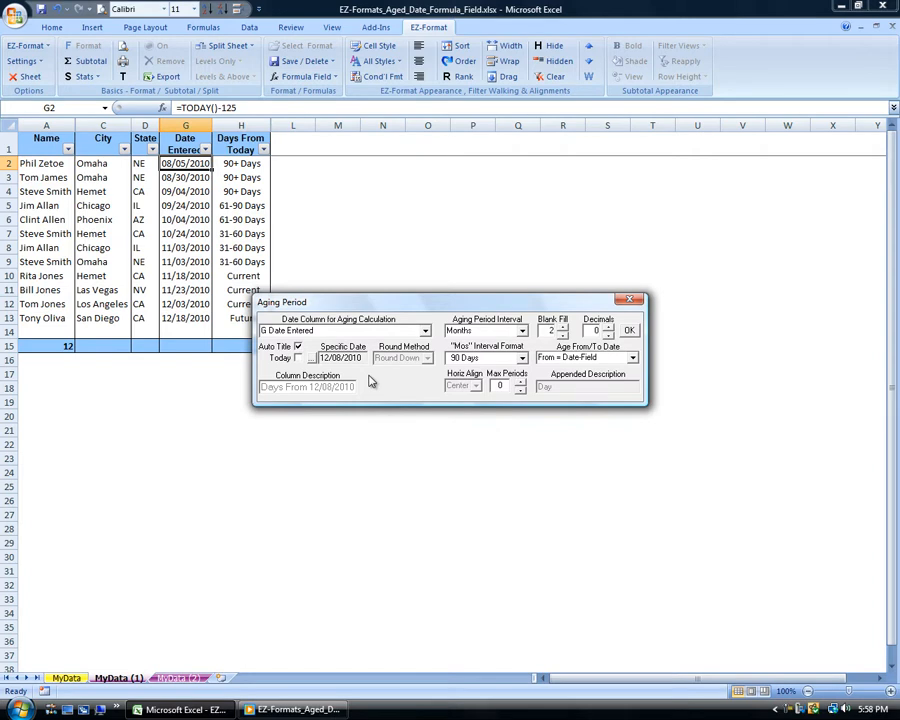
{"action": "left_click", "coordinate": [523, 331]}
{"action": "left_click", "coordinate": [515, 351]}
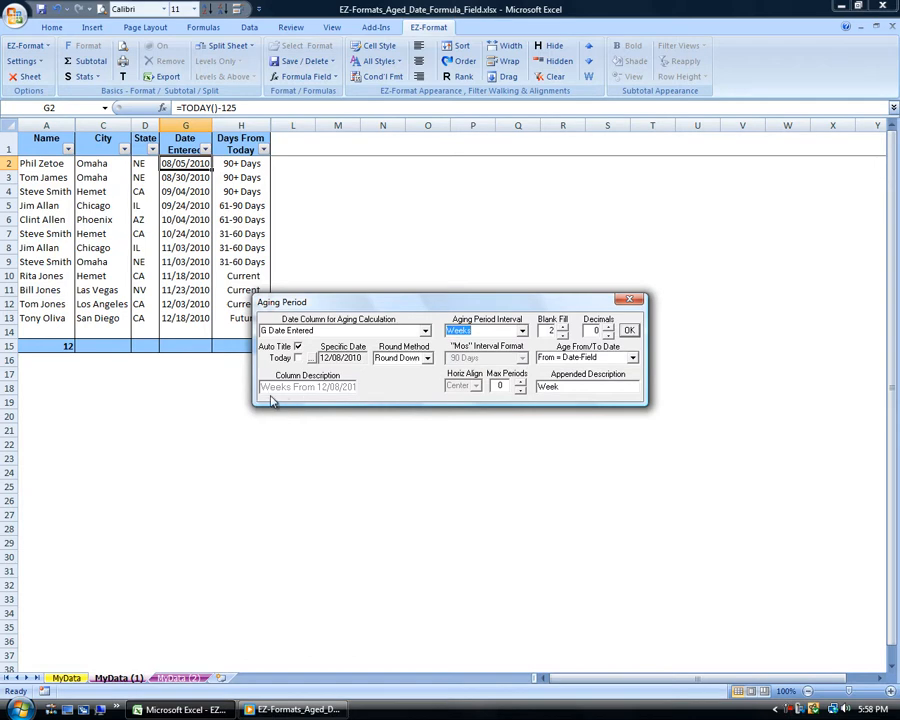
{"action": "left_click", "coordinate": [405, 358]}
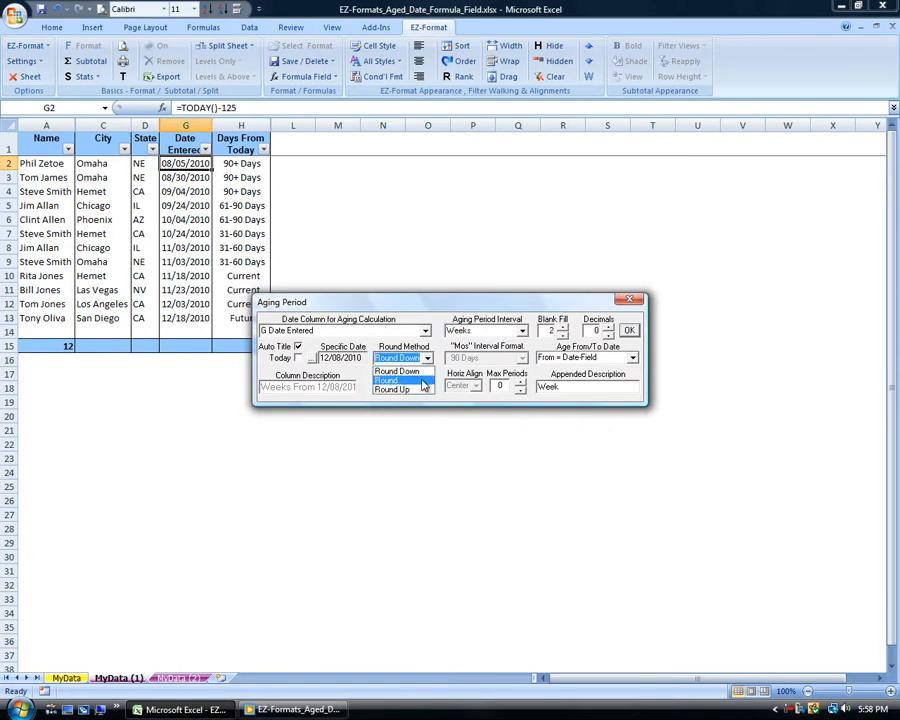
{"action": "left_click", "coordinate": [422, 381]}
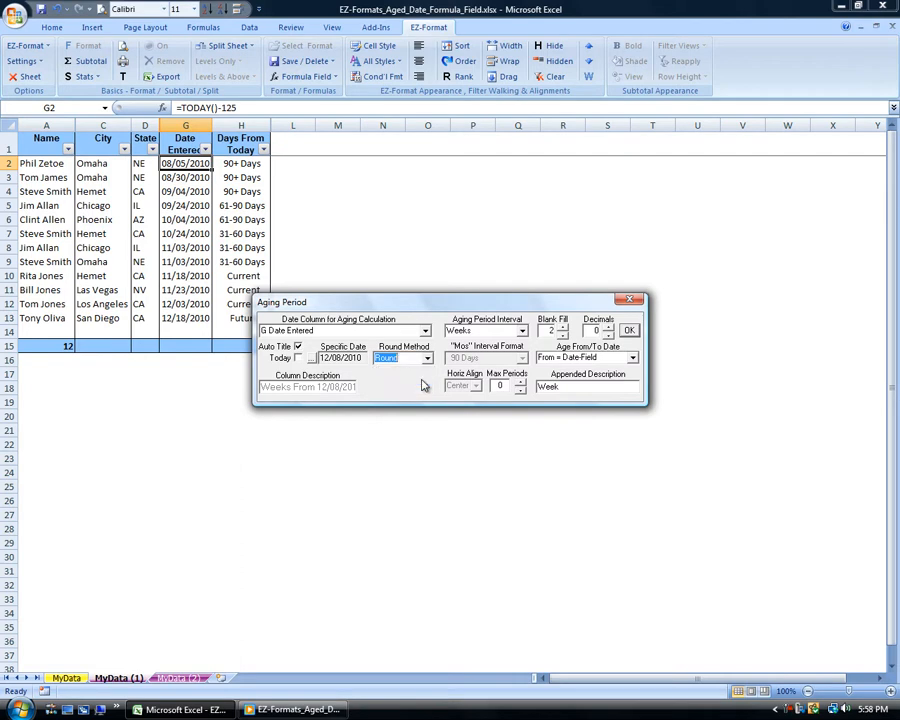
- Set the maximum periods to 13, decimals to 1 and blank fill to 3, and create the weeks field
{"action": "left_click", "coordinate": [520, 384]}
{"action": "left_click", "coordinate": [520, 386]}
{"action": "left_click", "coordinate": [520, 385]}
{"action": "left_click", "coordinate": [520, 385]}
{"action": "left_click", "coordinate": [608, 328]}
{"action": "left_click", "coordinate": [563, 328]}
{"action": "left_click", "coordinate": [628, 330]}
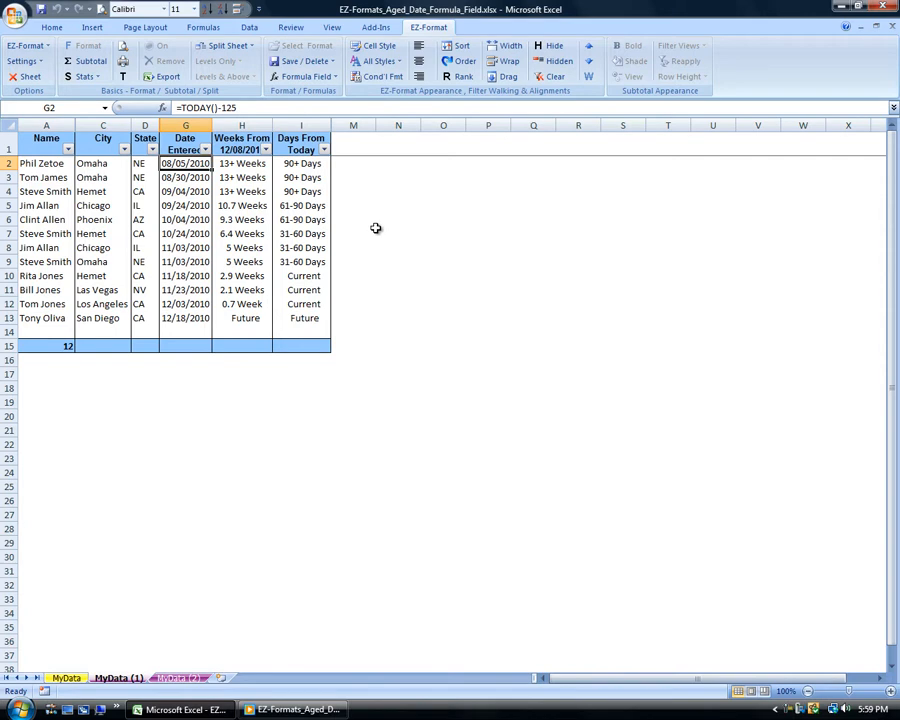
- Open the Weeks From 12/08/2010 field description from its header and again with Modify Formula Field Description
{"action": "left_click", "coordinate": [243, 148]}
{"action": "double_click", "coordinate": [243, 149]}
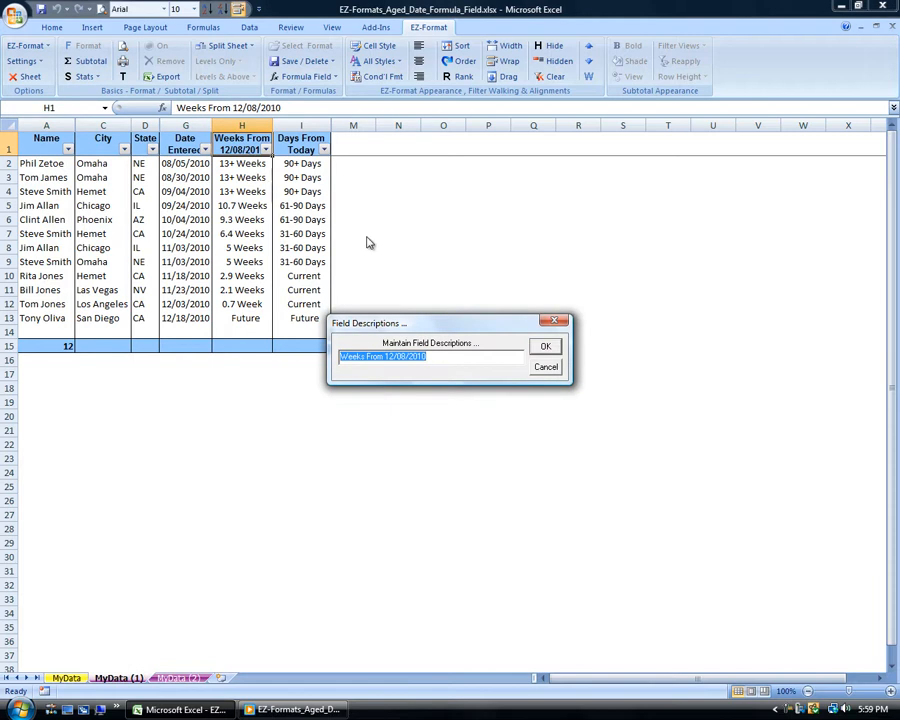
{"action": "left_click", "coordinate": [546, 347]}
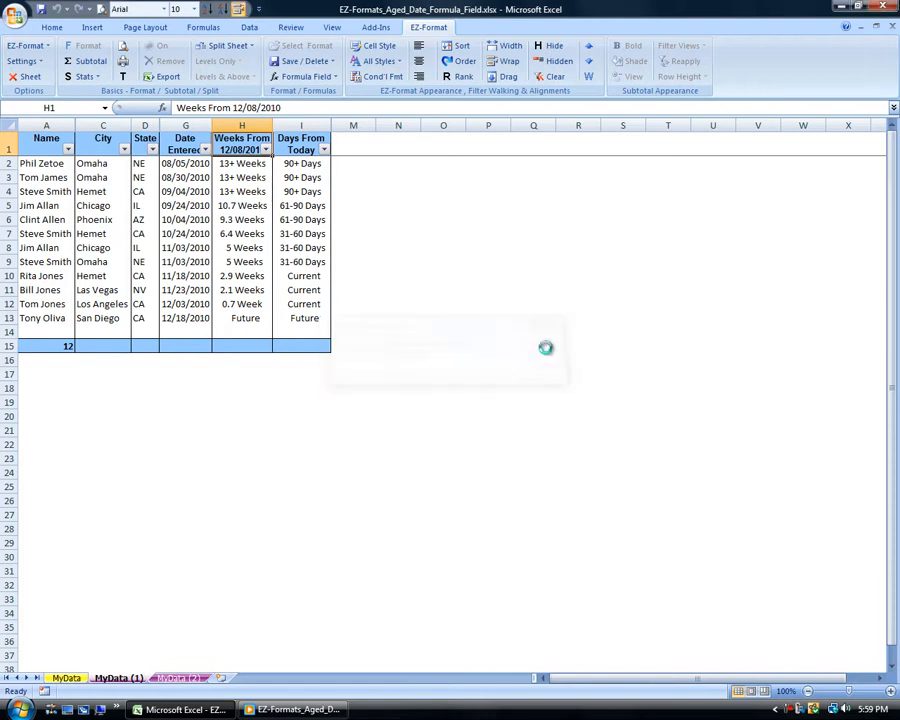
{"action": "left_click", "coordinate": [318, 80]}
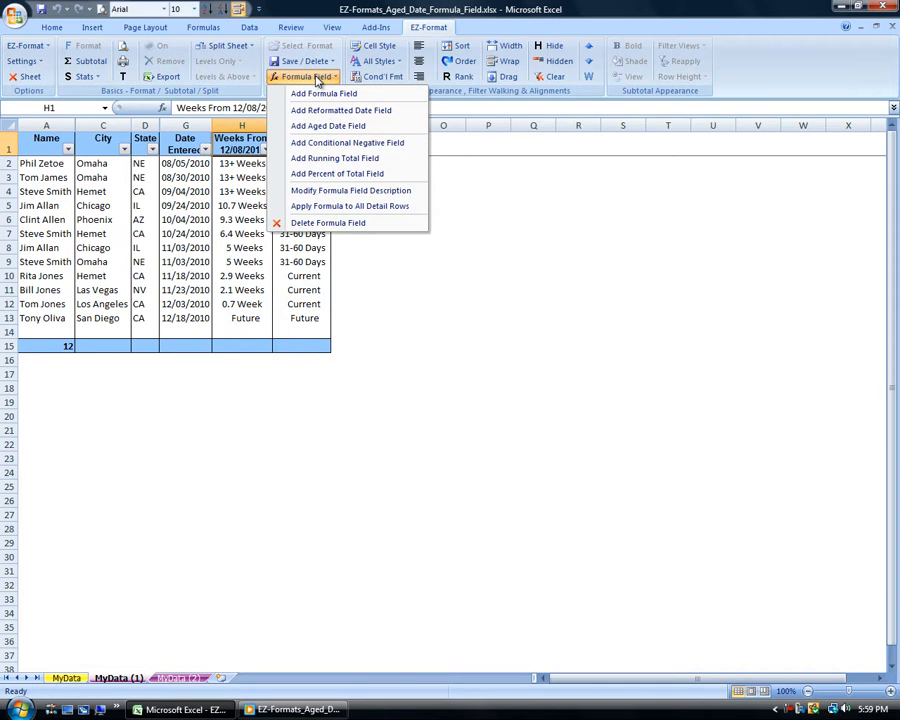
{"action": "left_click", "coordinate": [357, 191]}
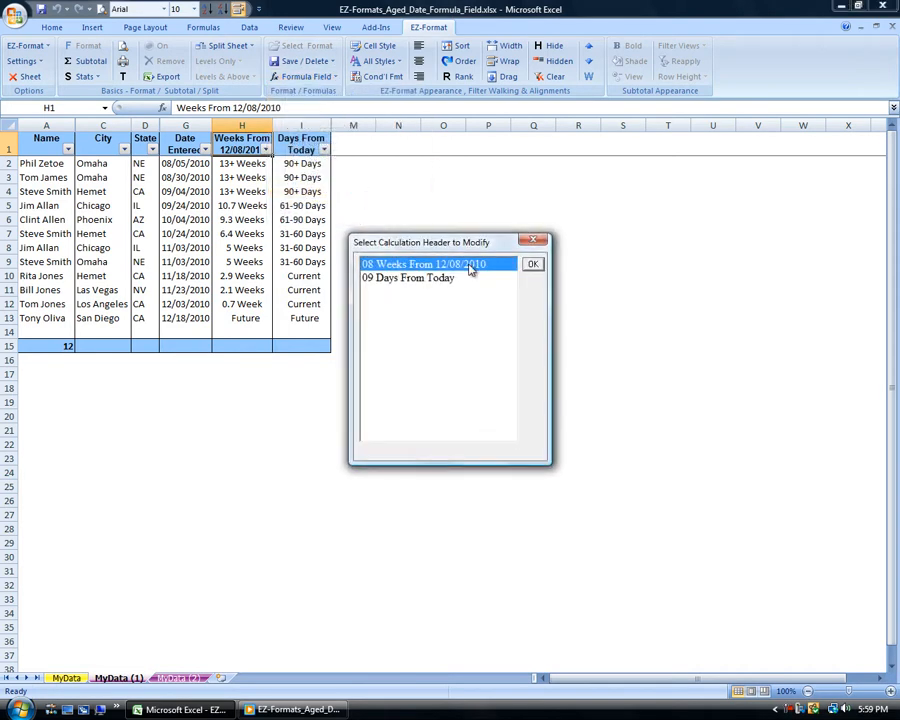
{"action": "double_click", "coordinate": [470, 265]}
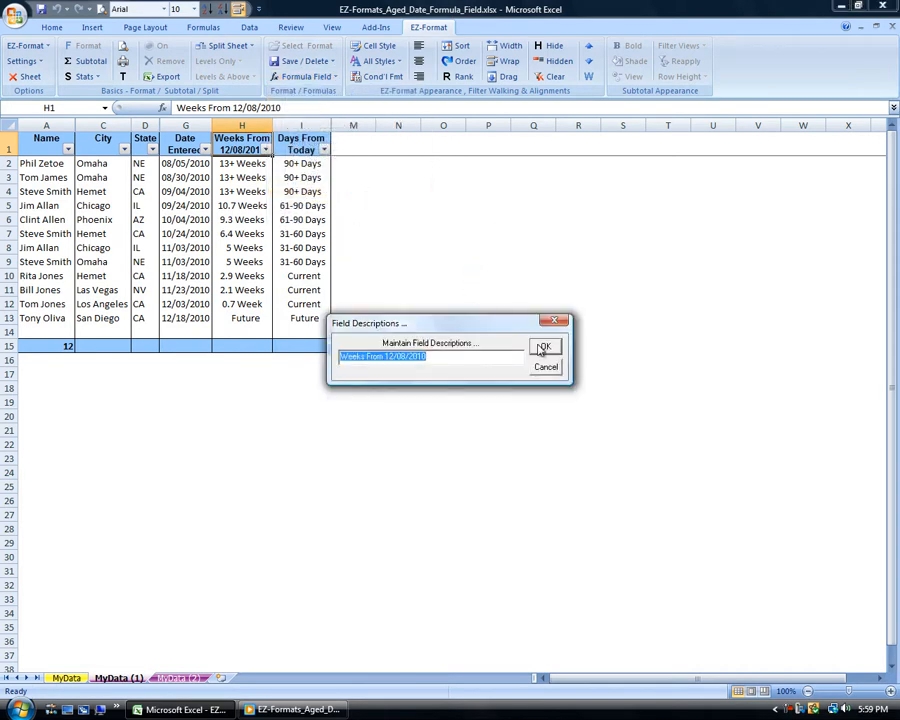
{"action": "left_click", "coordinate": [541, 347]}
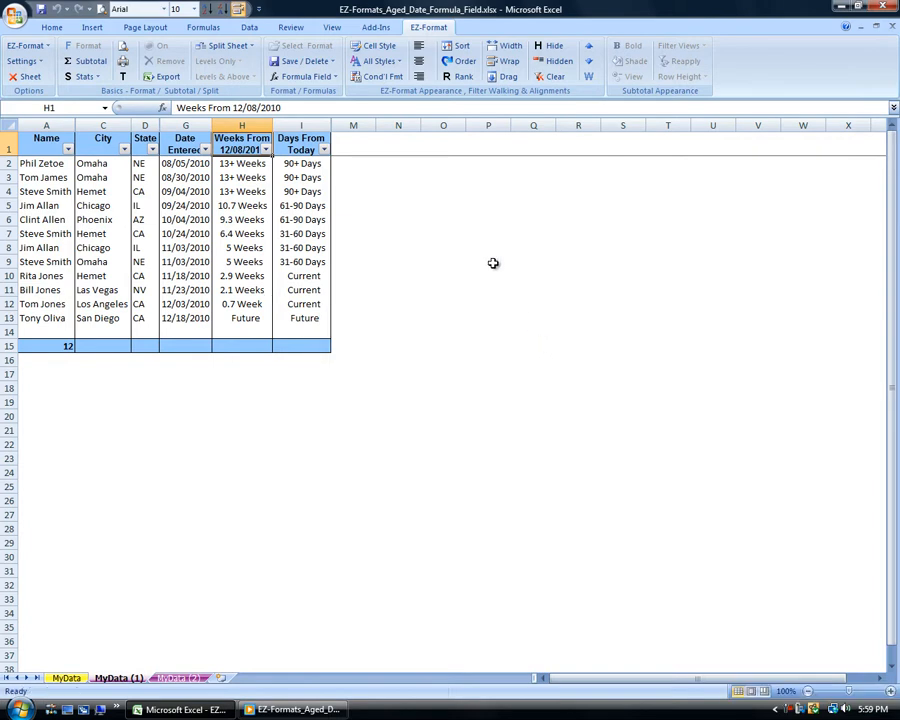
- Review the number format in the Weeks From 12/08/2010 field's cell style and apply the style
{"action": "left_click", "coordinate": [373, 46]}
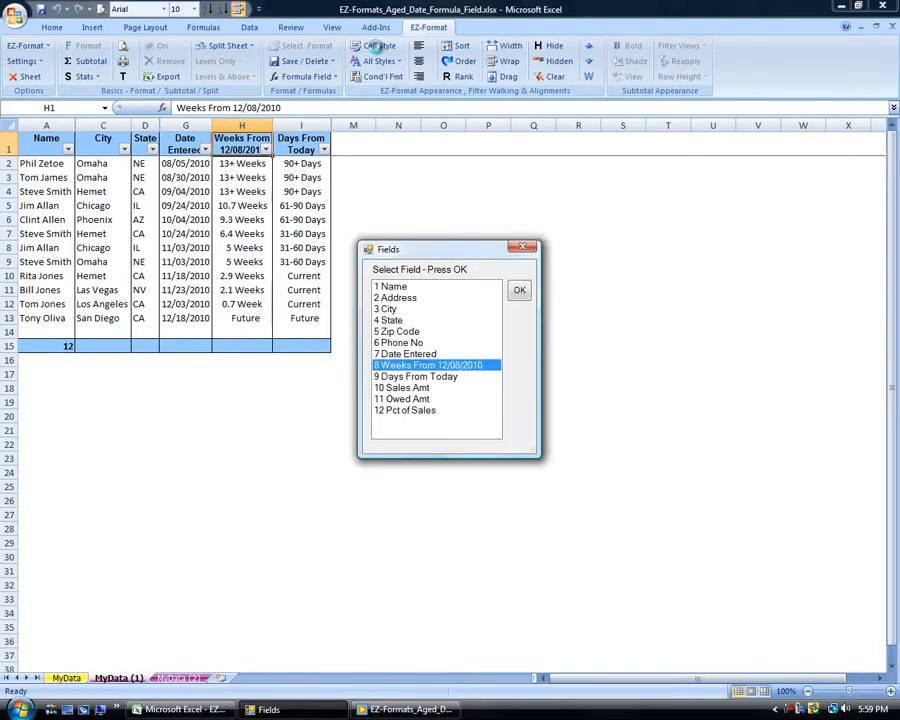
{"action": "left_click", "coordinate": [520, 292]}
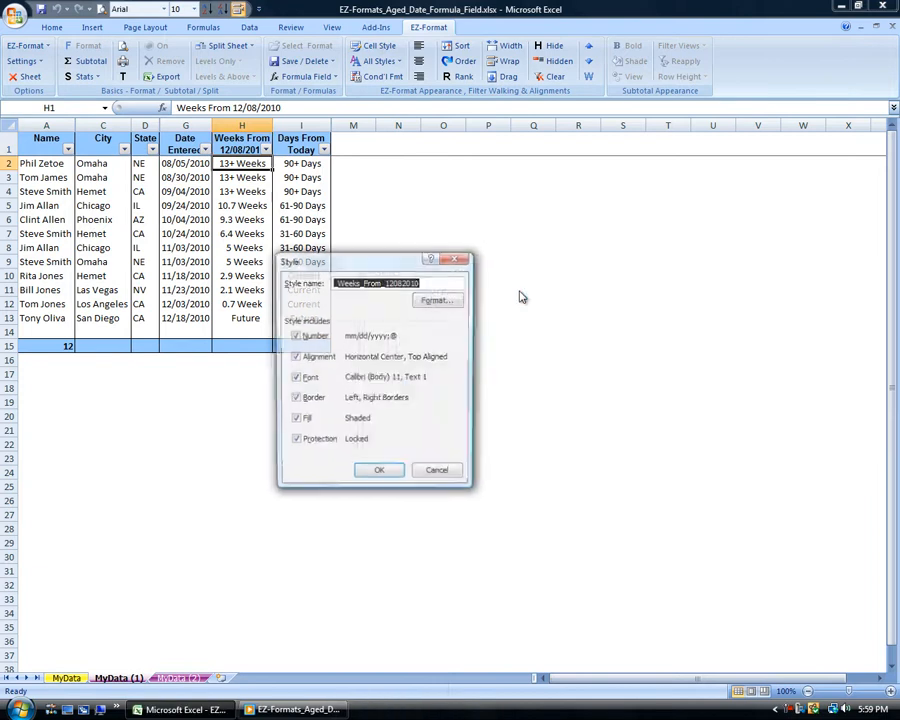
{"action": "left_click", "coordinate": [437, 301]}
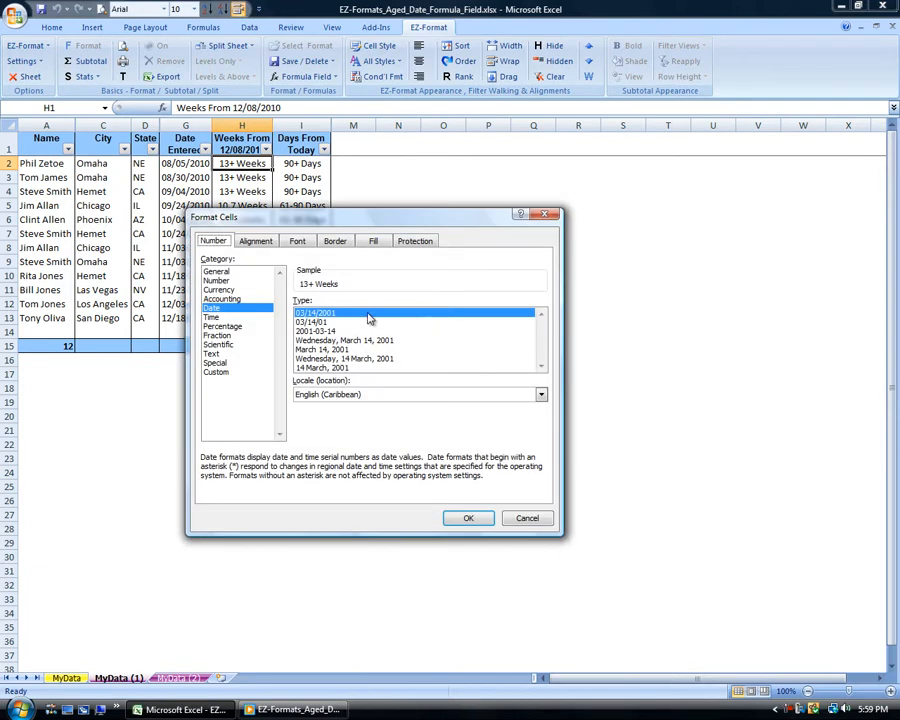
{"action": "left_click", "coordinate": [469, 521]}
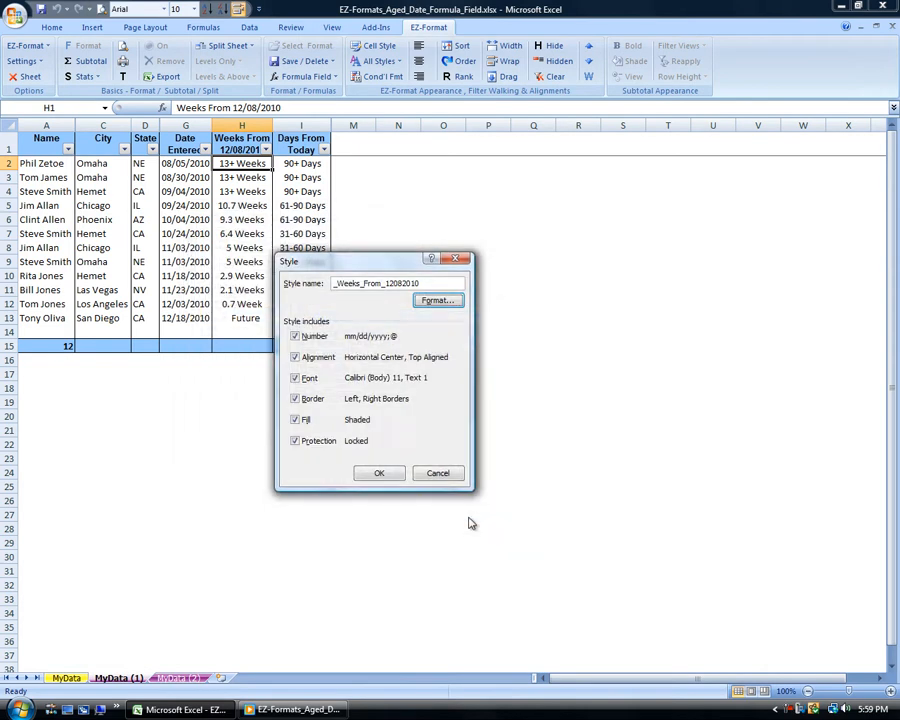
{"action": "left_click", "coordinate": [394, 474]}
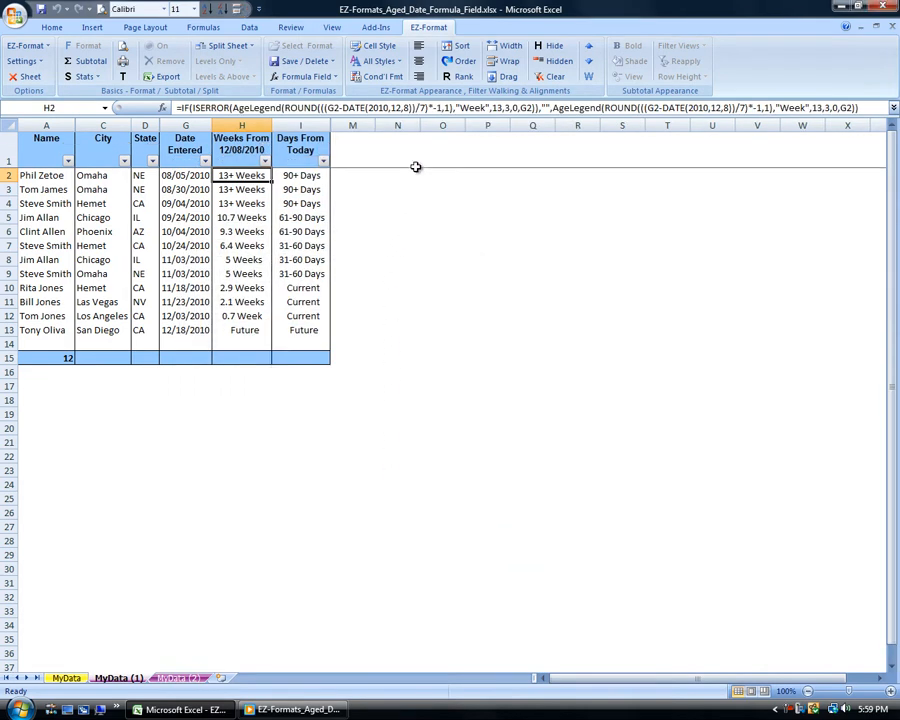
- Move the Days From Today field up one place in the field order, ahead of Weeks From 12/08/2010
{"action": "left_click", "coordinate": [460, 61]}
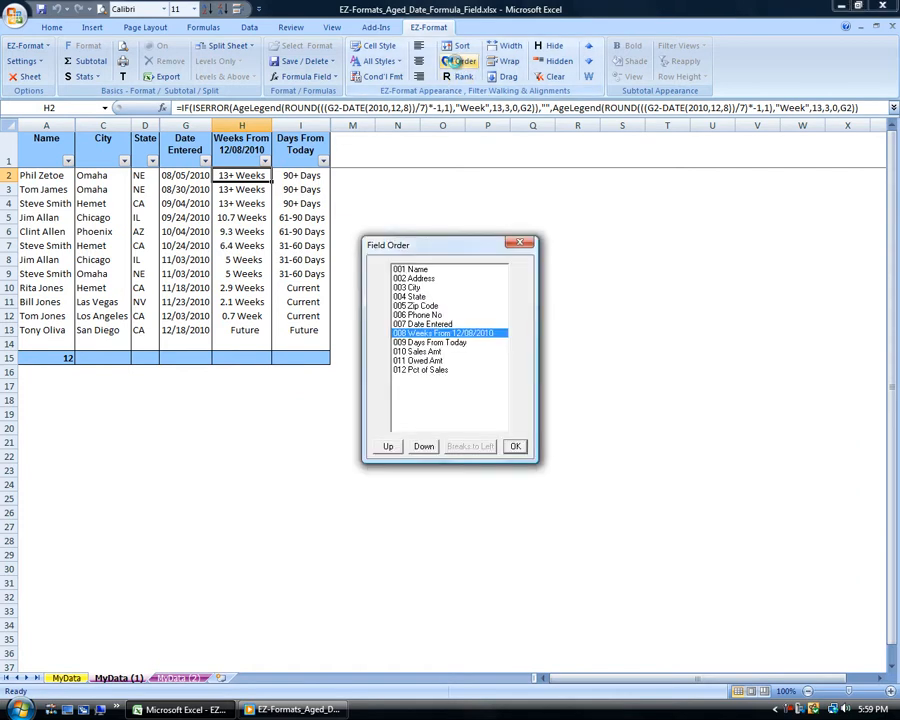
{"action": "left_click", "coordinate": [446, 343]}
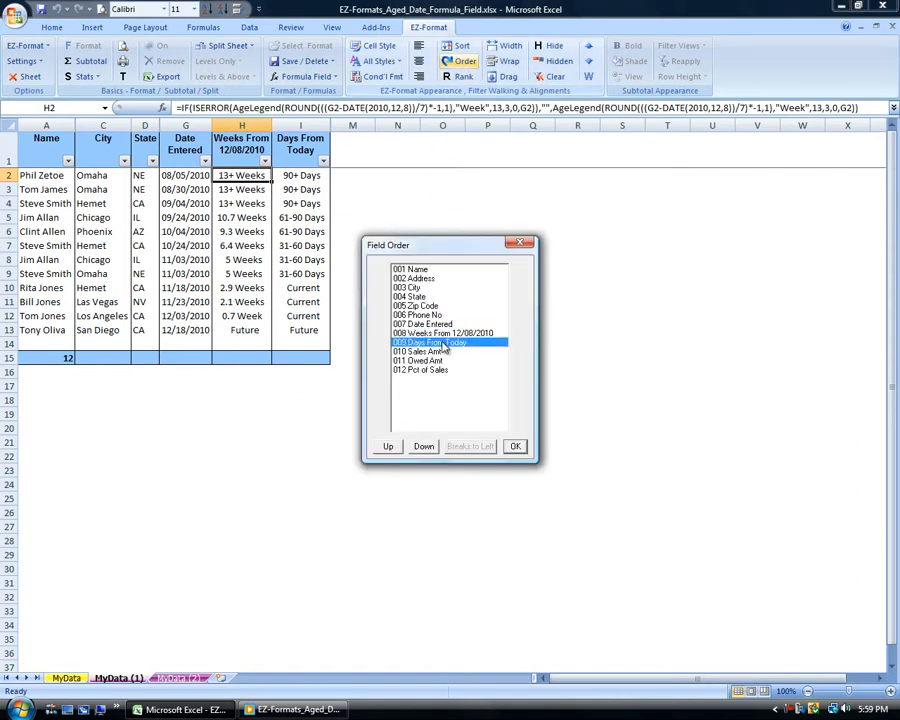
{"action": "left_click", "coordinate": [391, 447]}
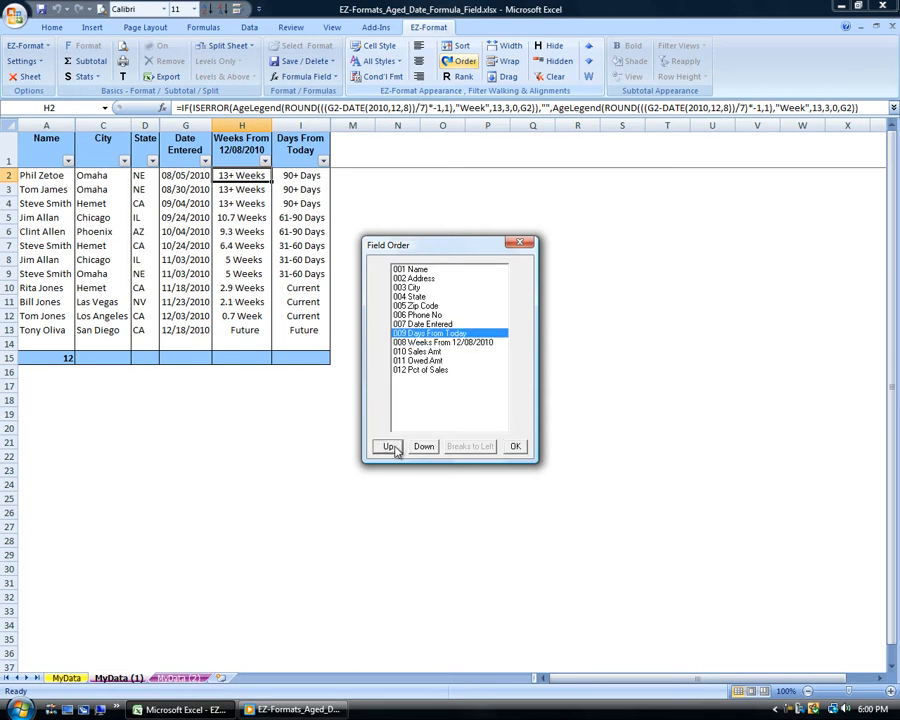
{"action": "left_click", "coordinate": [515, 447]}
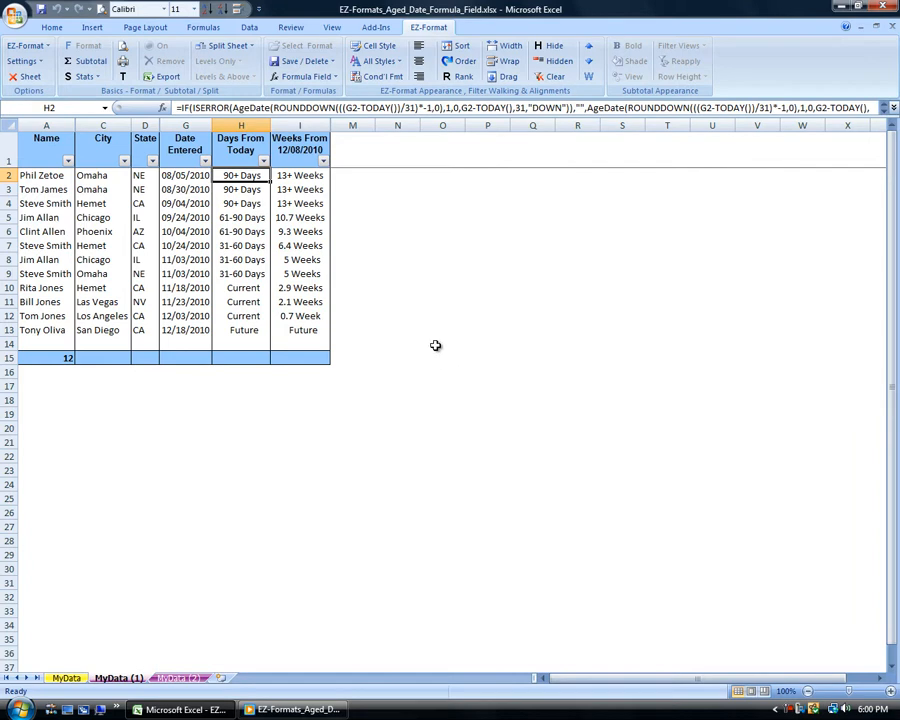
- Delete the Days From Today formula field from the sheet
{"action": "left_click", "coordinate": [305, 76]}
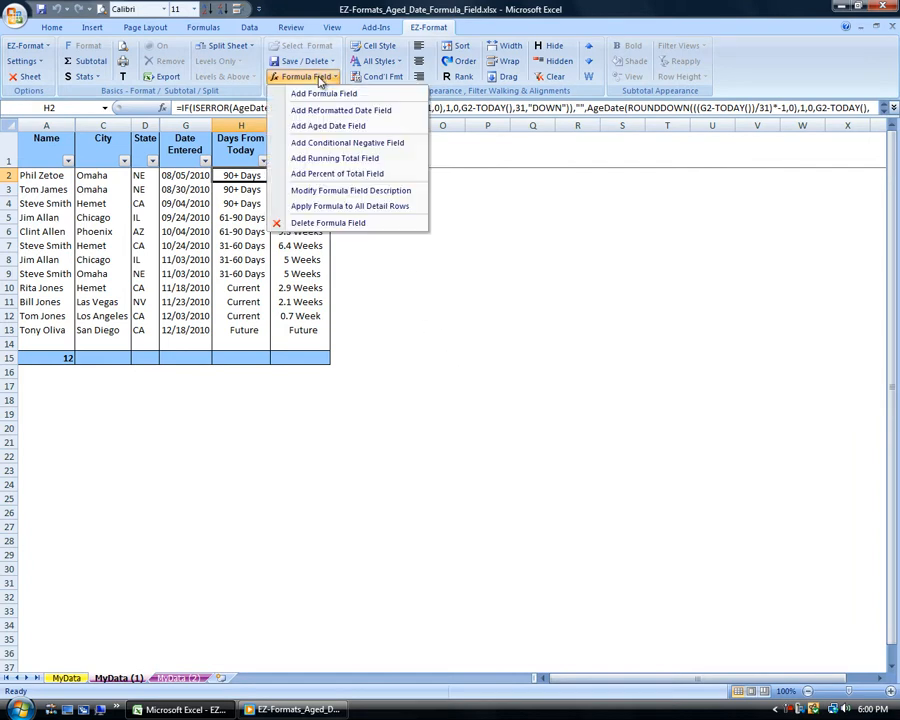
{"action": "left_click", "coordinate": [346, 222]}
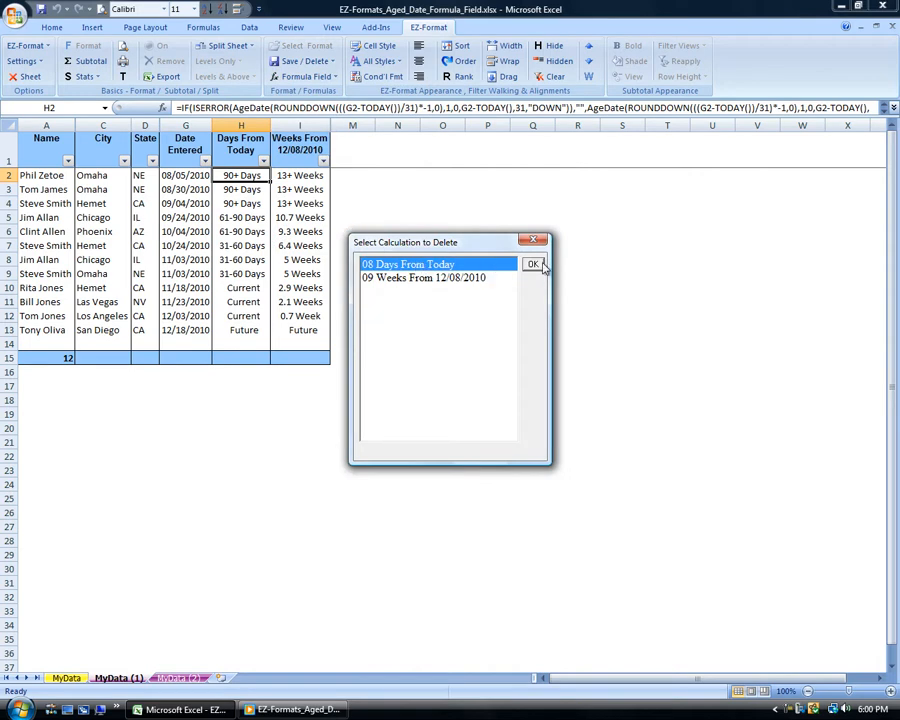
{"action": "left_click", "coordinate": [532, 264]}
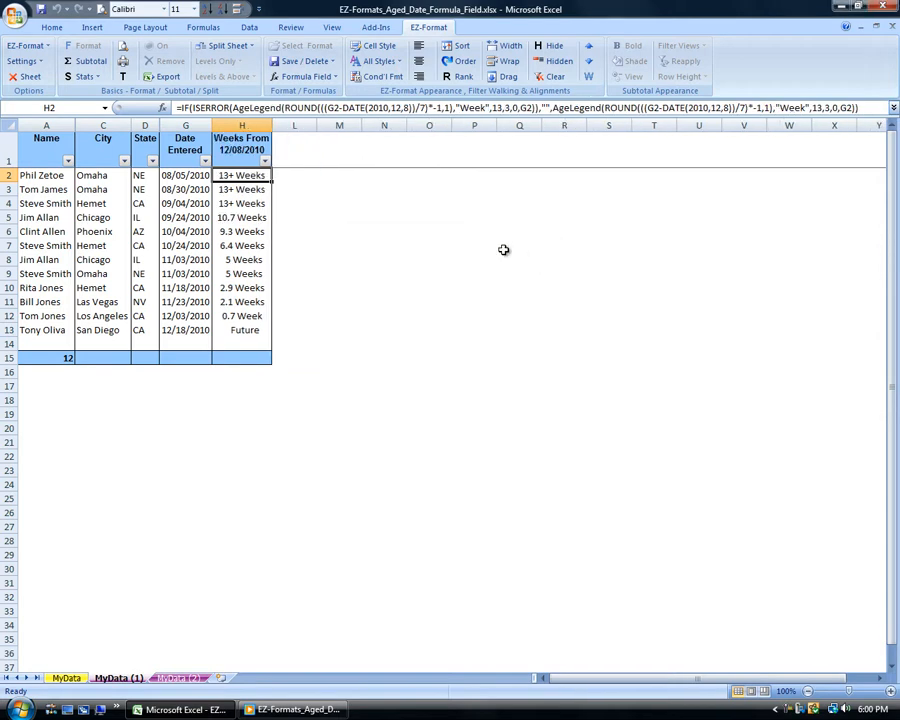
- Add an aged date field on Date Entered, aged from today in Months with the 90 Days format and blank fill 2, and select the Name header
{"action": "left_click", "coordinate": [300, 80]}
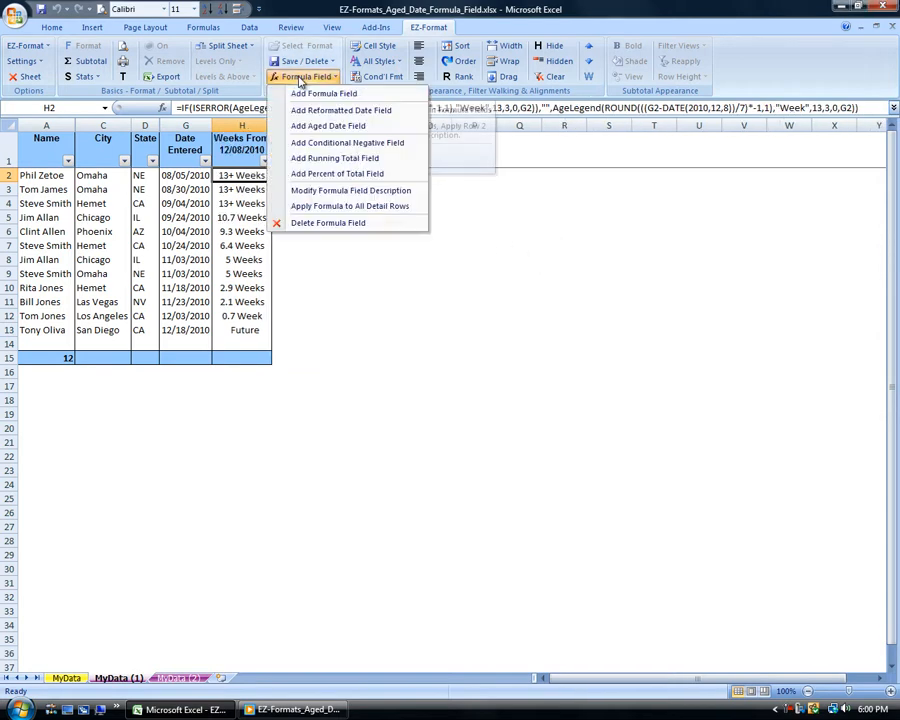
{"action": "left_click", "coordinate": [357, 127]}
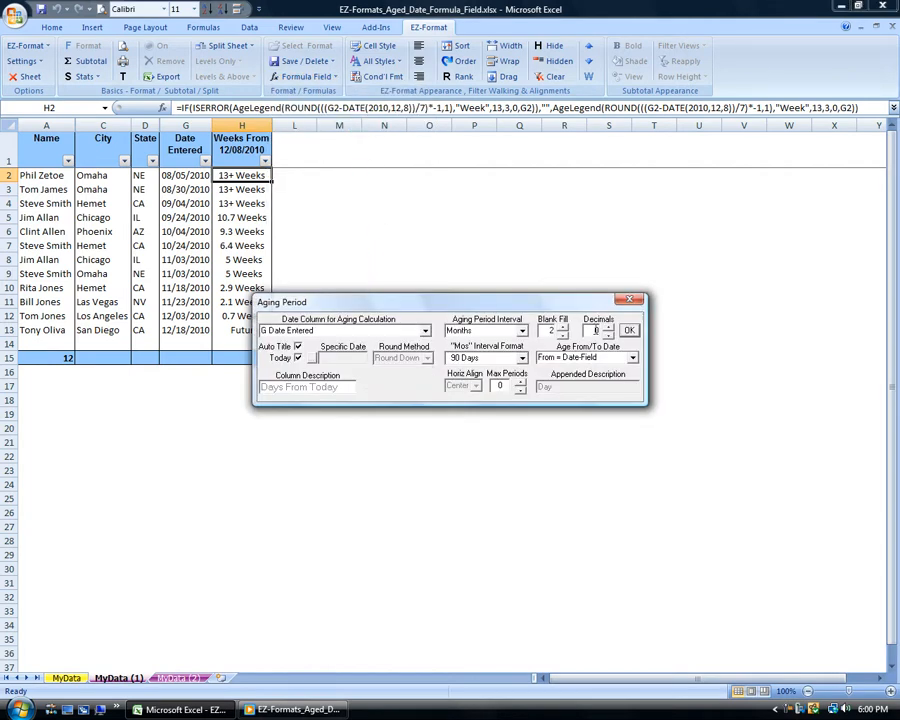
{"action": "left_click", "coordinate": [629, 330]}
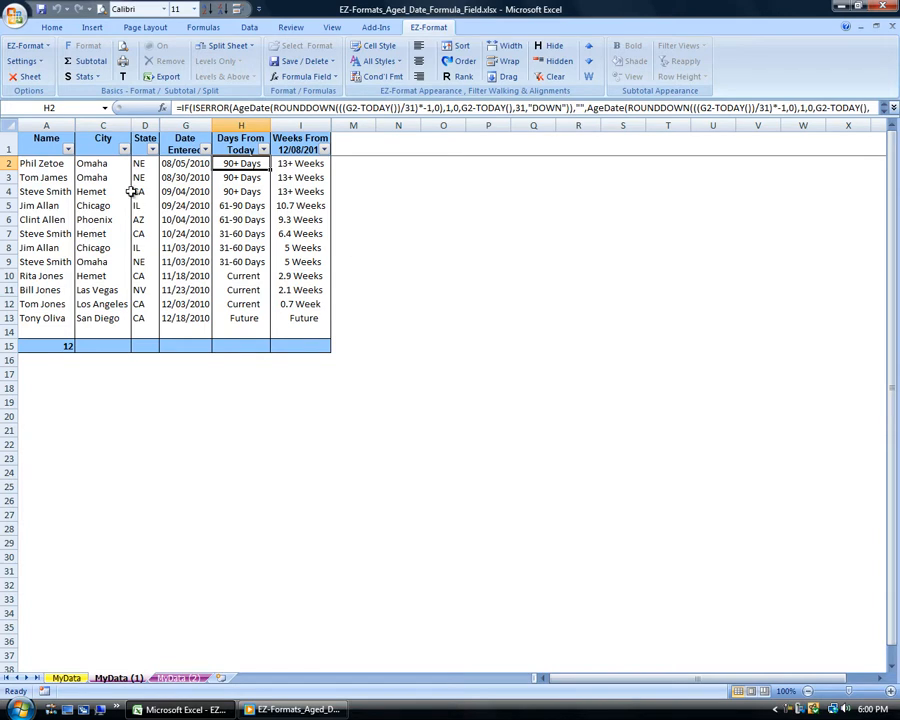
{"action": "left_click", "coordinate": [46, 146]}
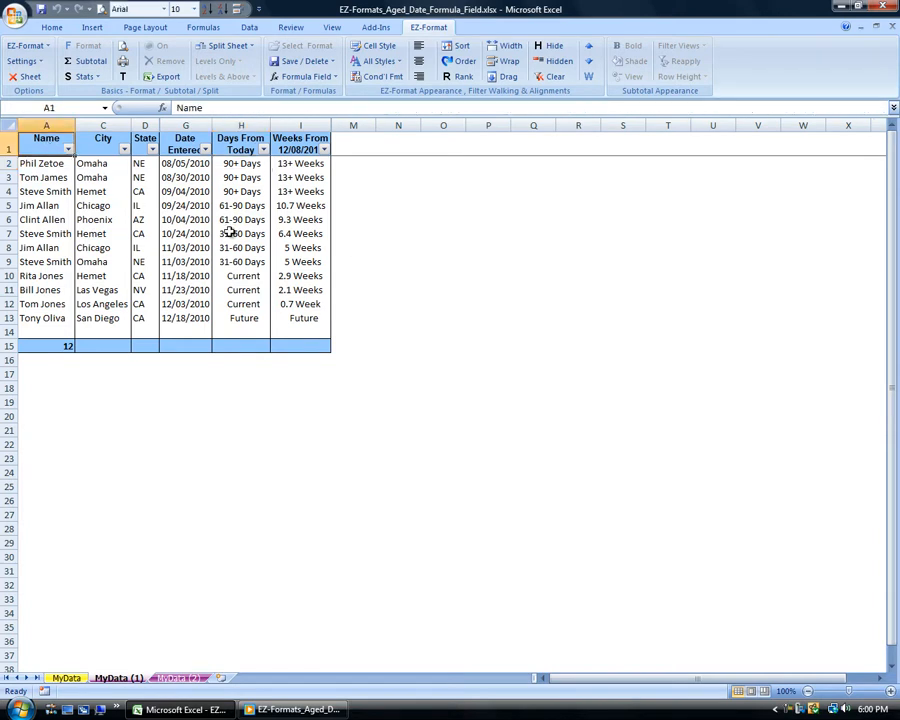